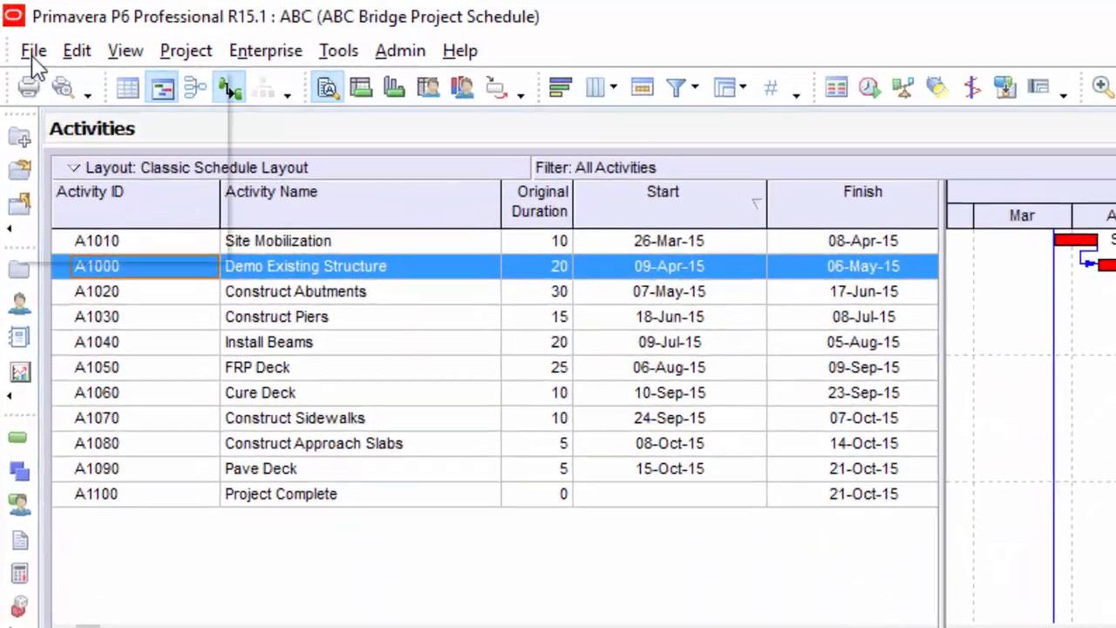
Step: Close the ABC Bridge Project Schedule project and show the list of all enterprise projects
{"action": "left_click", "coordinate": [25, 40]}
{"action": "left_click", "coordinate": [39, 108]}
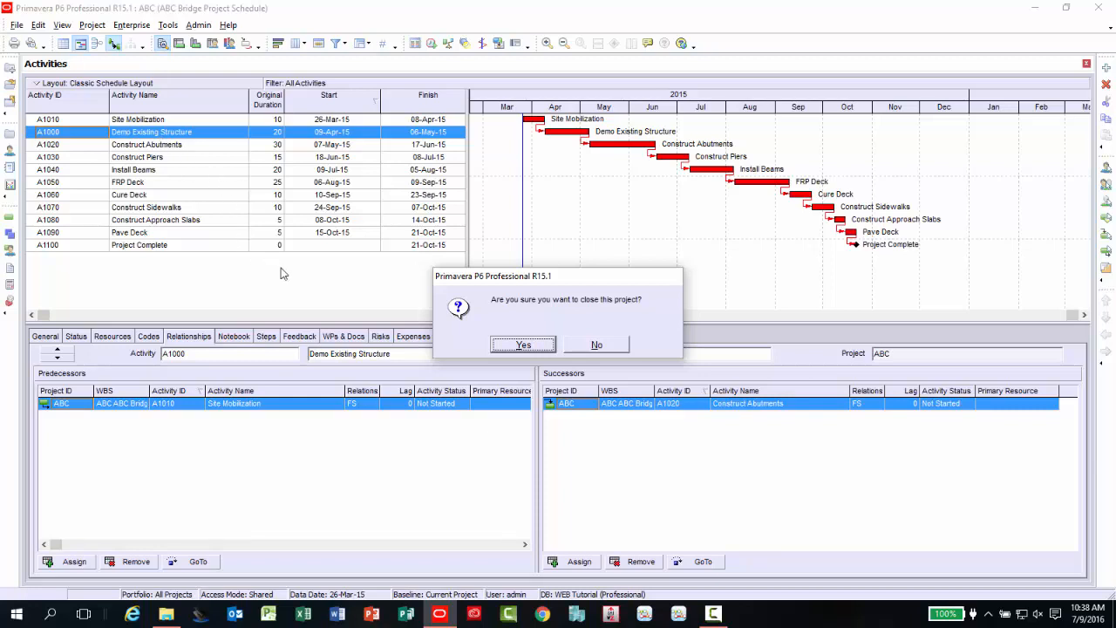
{"action": "left_click", "coordinate": [515, 347]}
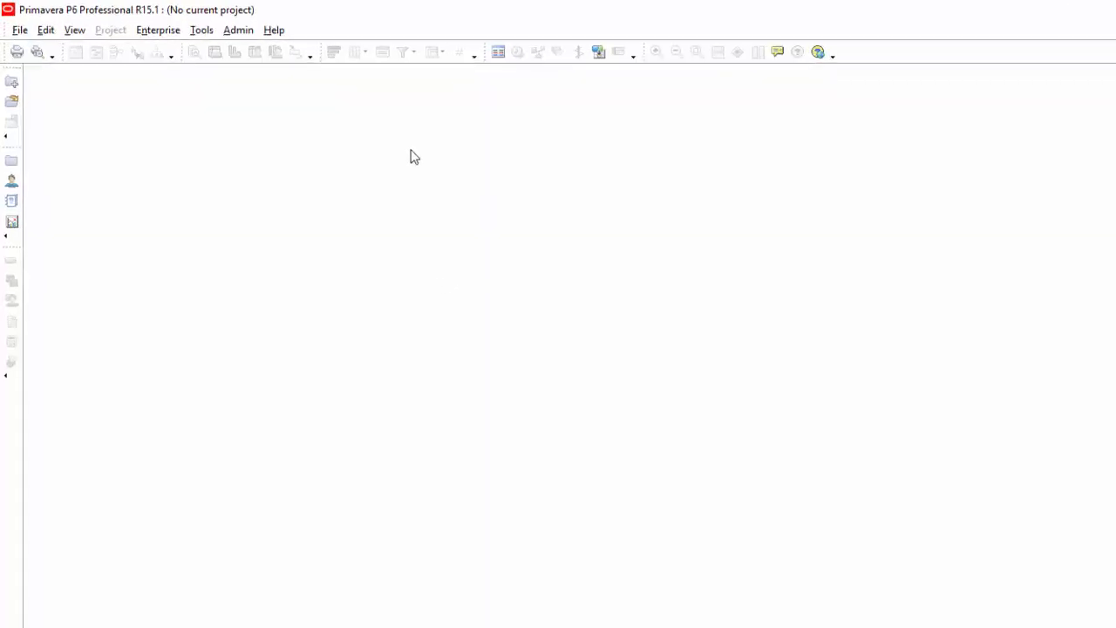
{"action": "left_click", "coordinate": [290, 55]}
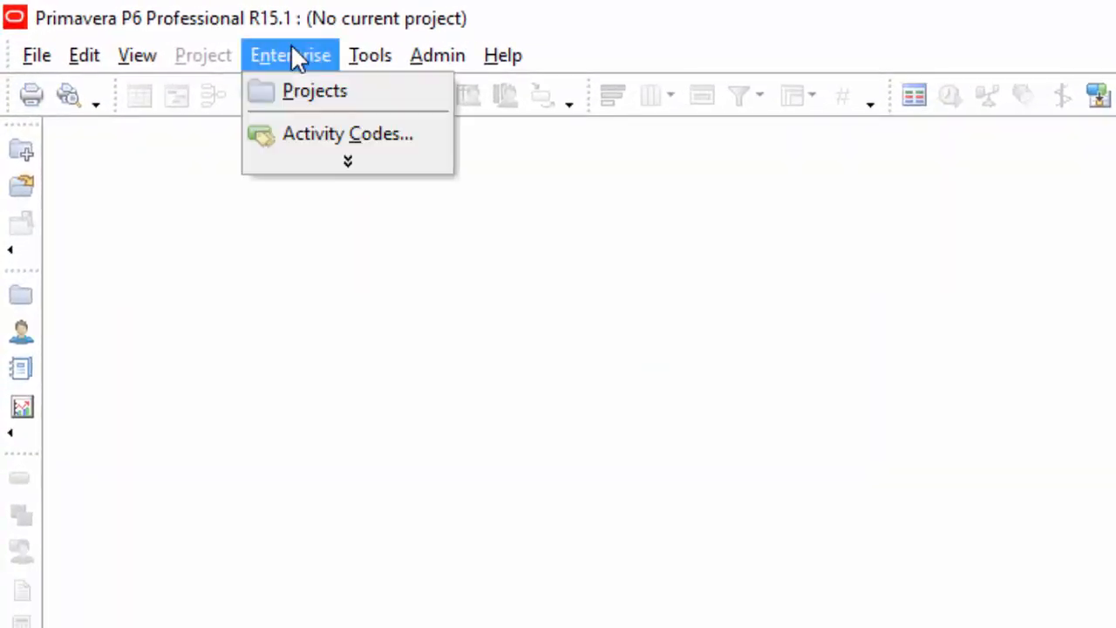
{"action": "left_click", "coordinate": [296, 93]}
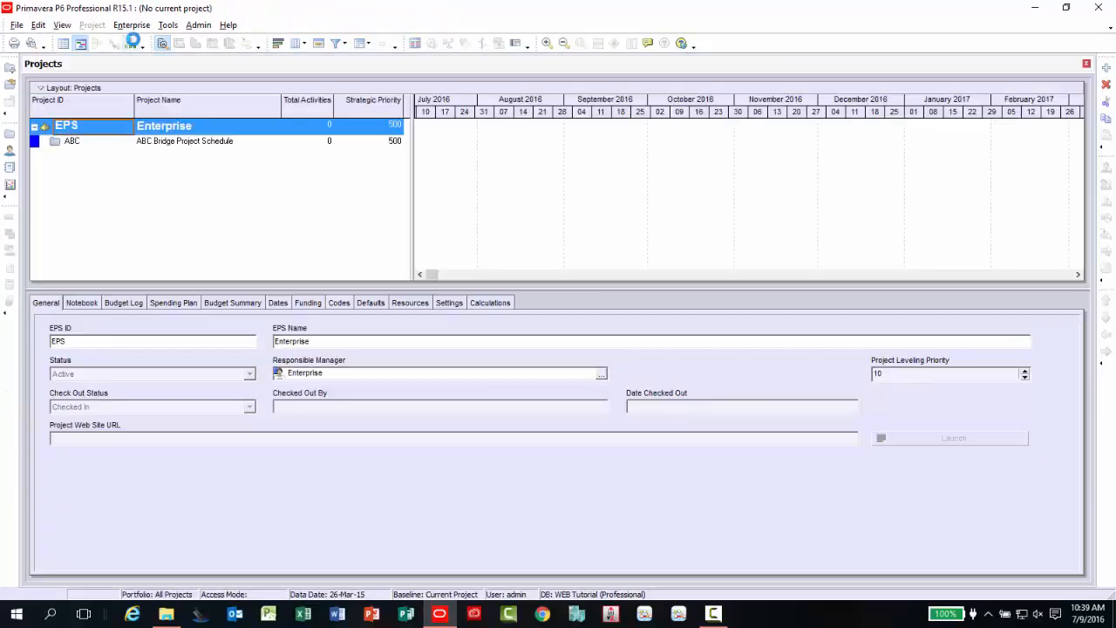
Step: Copy project ABC and paste the duplicate under the Enterprise EPS, accepting the preset project and activity copy options
{"action": "left_click", "coordinate": [71, 140]}
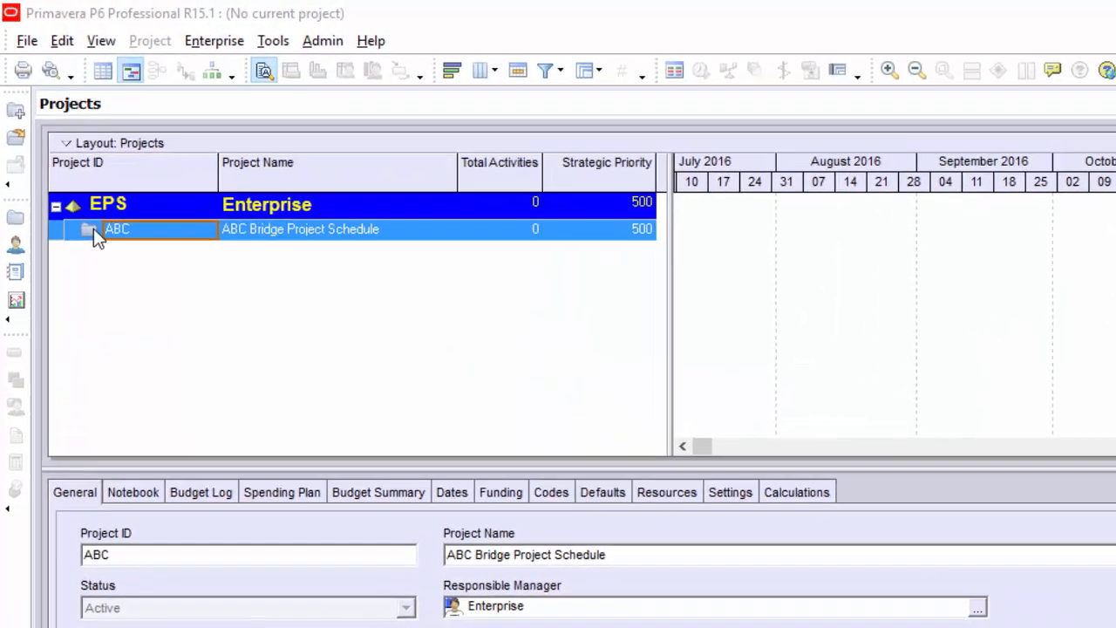
{"action": "right_click", "coordinate": [94, 229]}
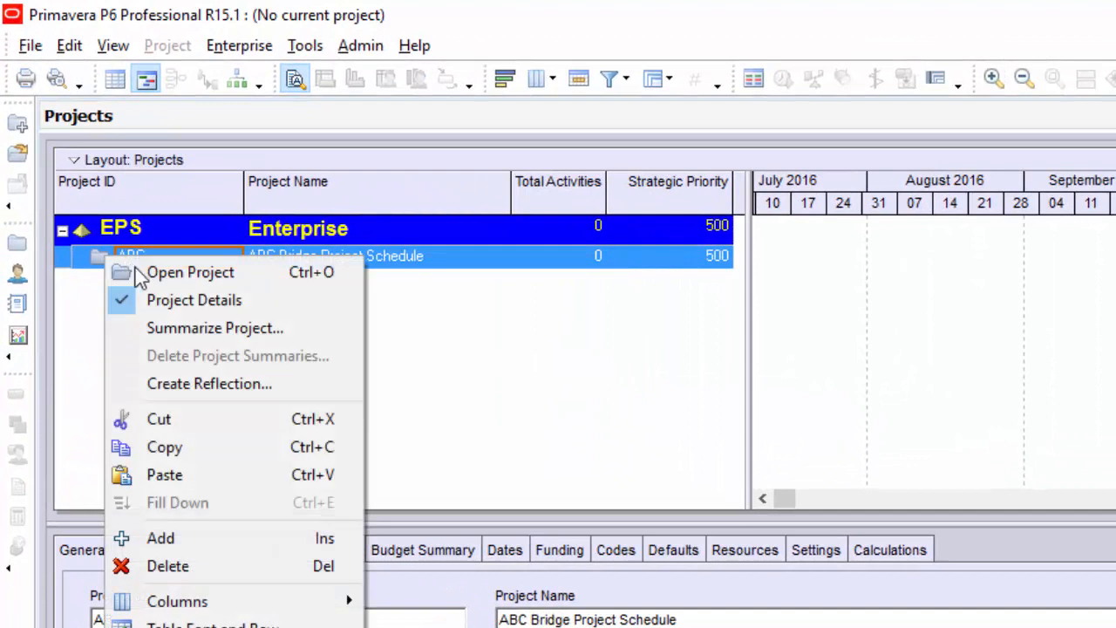
{"action": "left_click", "coordinate": [182, 445]}
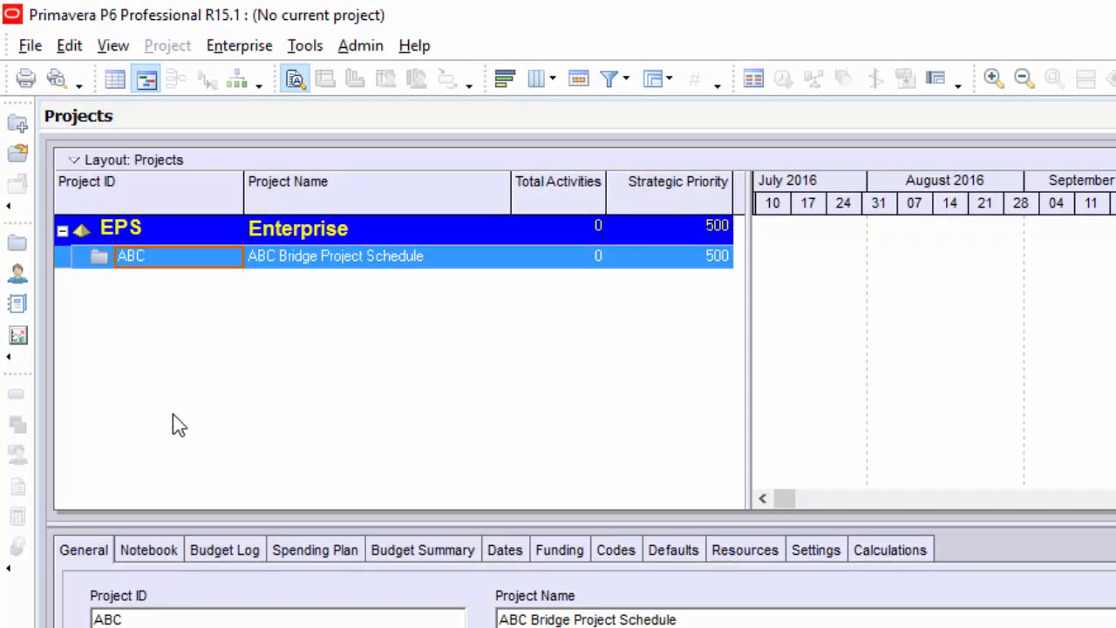
{"action": "right_click", "coordinate": [155, 349]}
{"action": "left_click", "coordinate": [228, 565]}
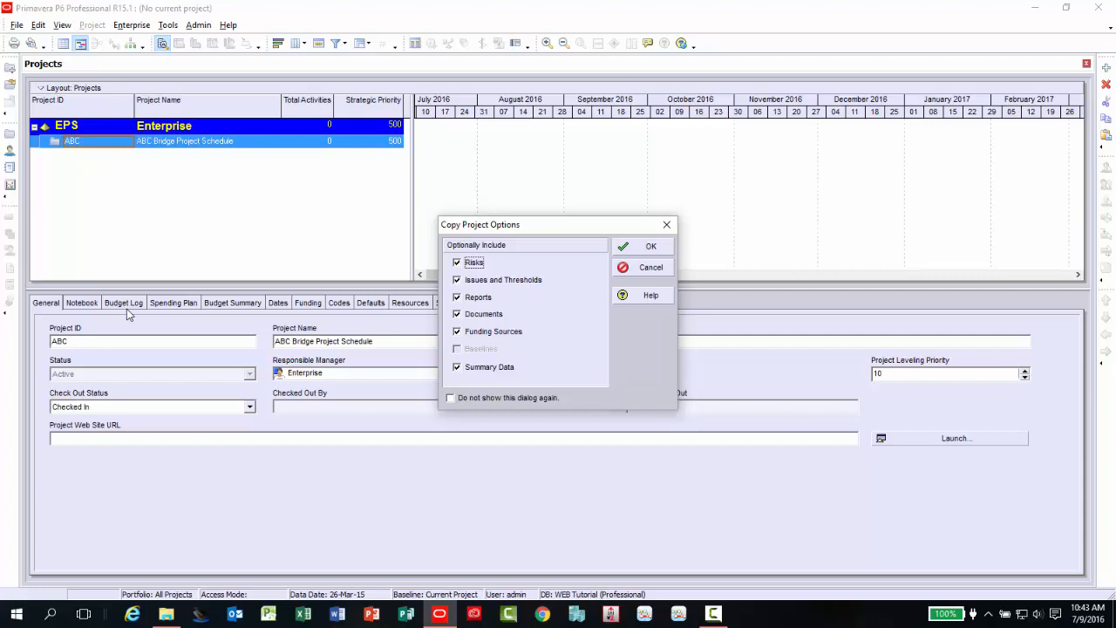
{"action": "left_click", "coordinate": [627, 248]}
{"action": "left_click", "coordinate": [636, 254]}
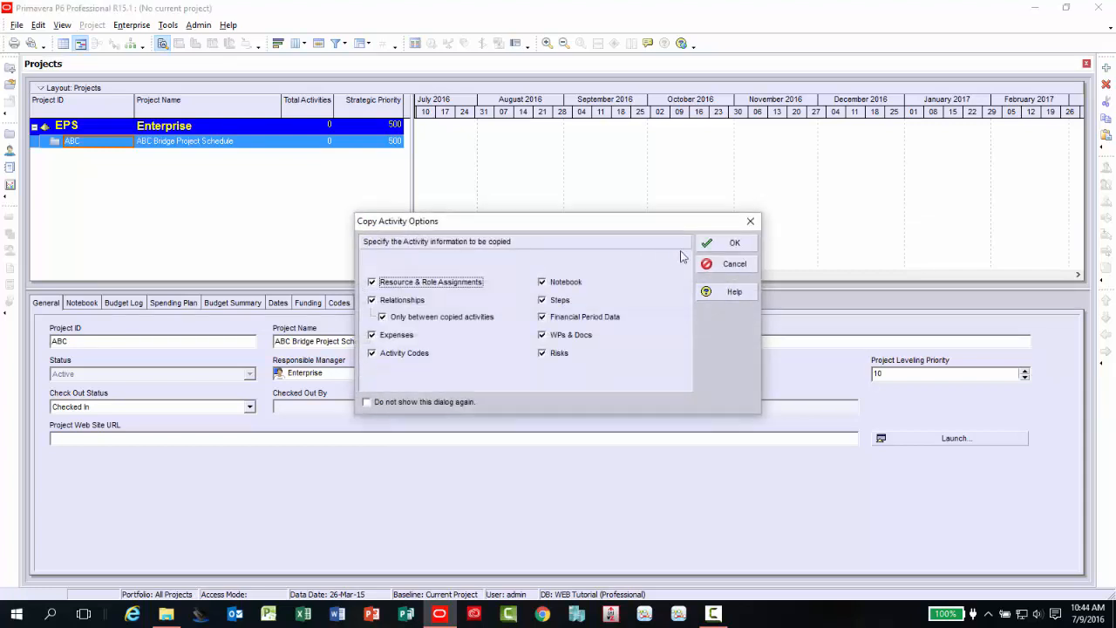
{"action": "left_click", "coordinate": [717, 243]}
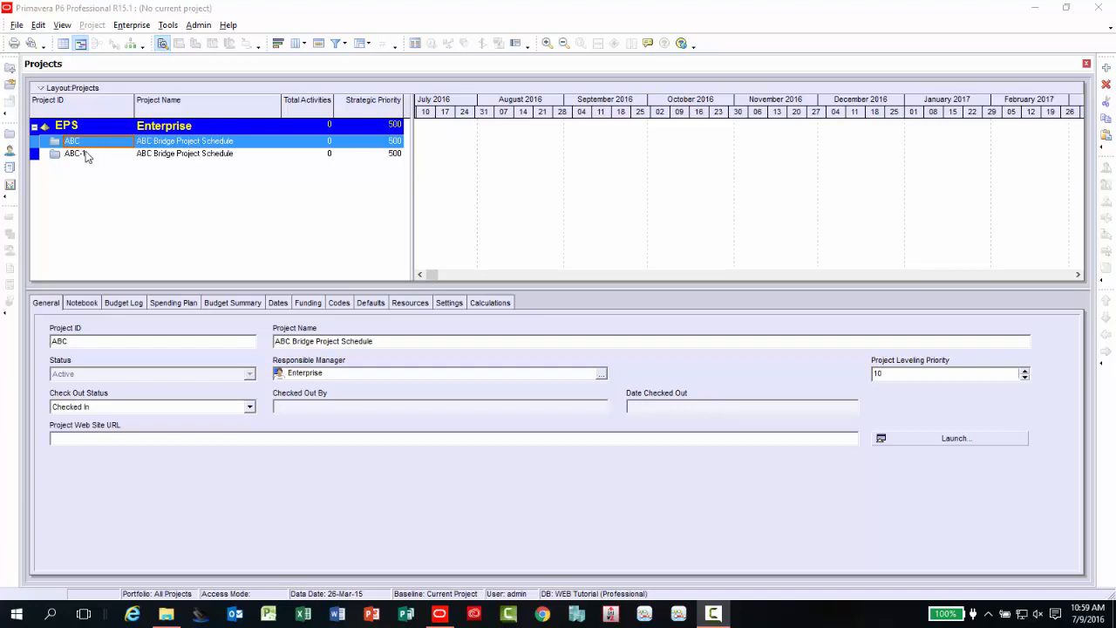
Step: Rename the copied project ABC-1 as "ABC Bridge Project Schedule Initial"
{"action": "left_click", "coordinate": [85, 157]}
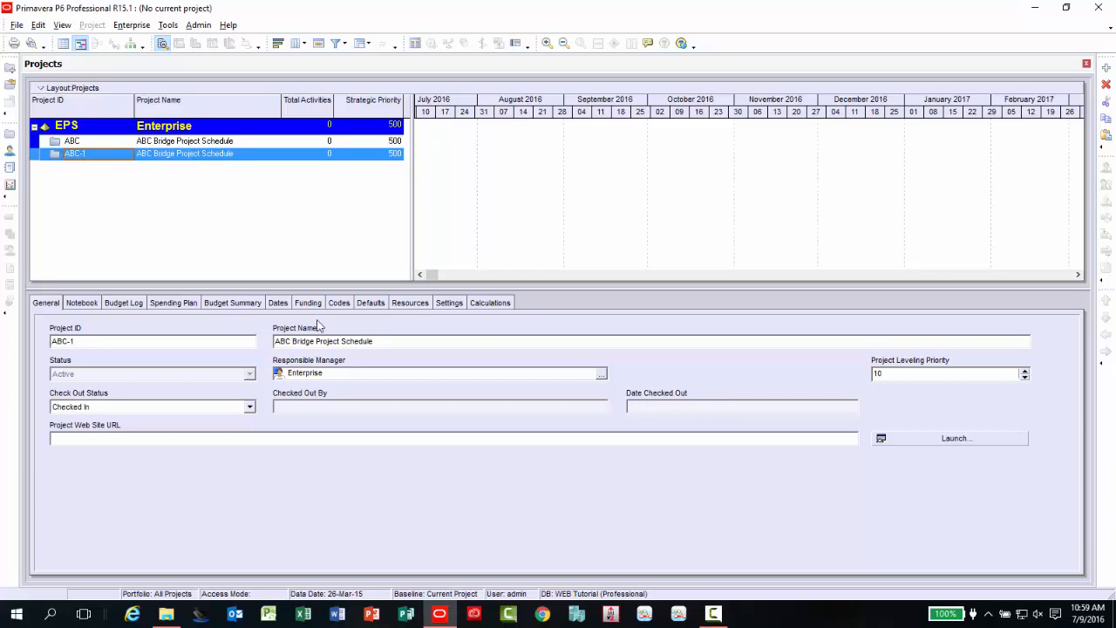
{"action": "left_click", "coordinate": [398, 341]}
{"action": "type", "text": "Initial"}
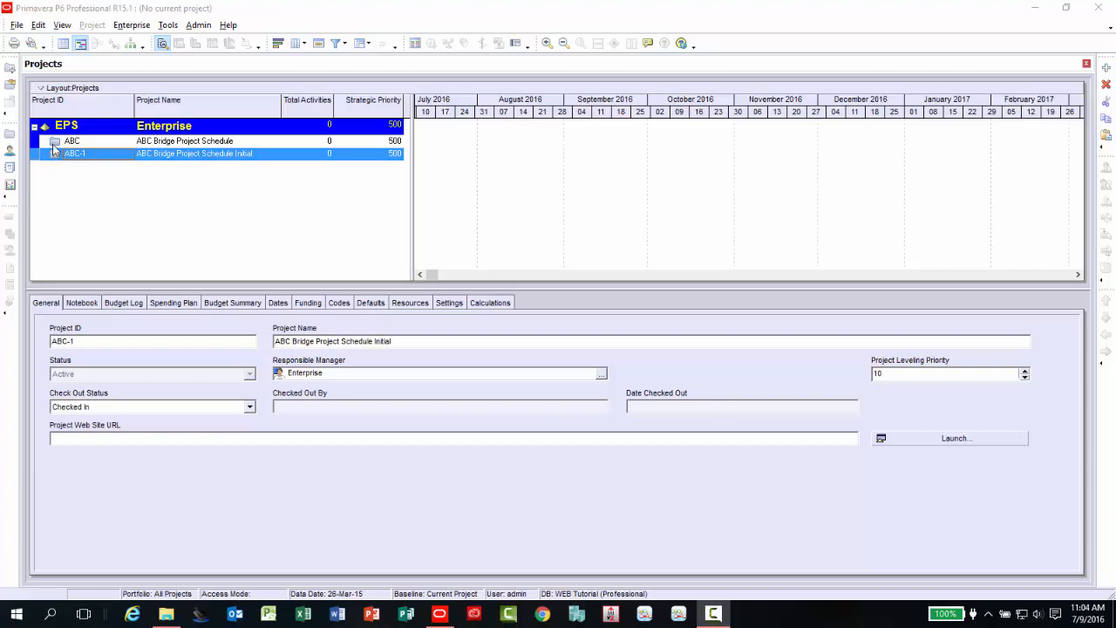
Step: Open the original ABC Bridge Project Schedule project from the project list
{"action": "left_click", "coordinate": [54, 143]}
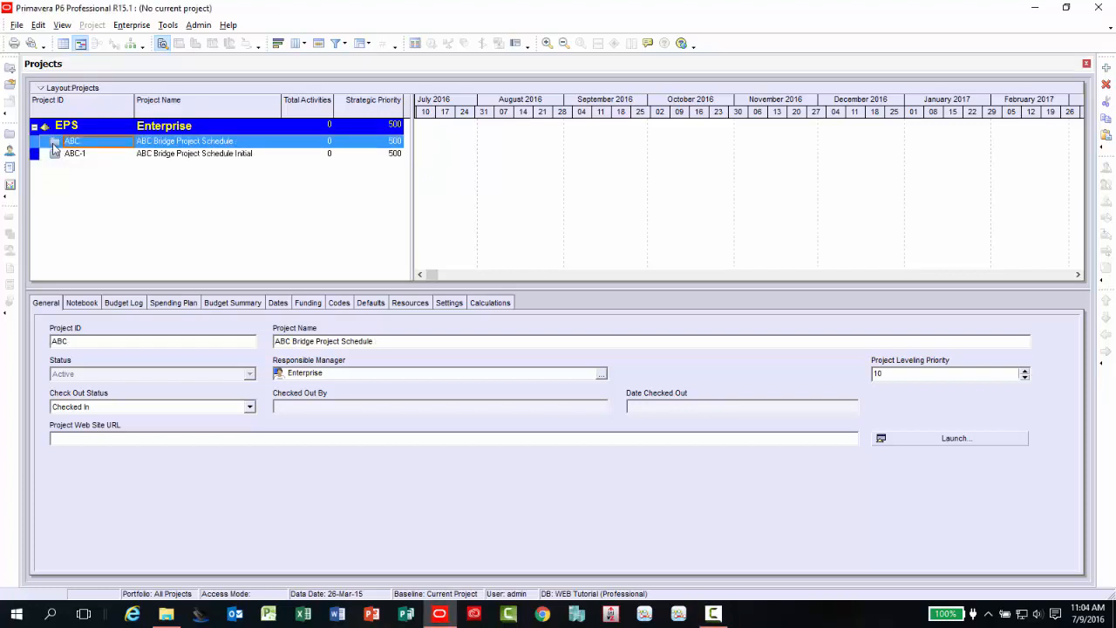
{"action": "right_click", "coordinate": [54, 144]}
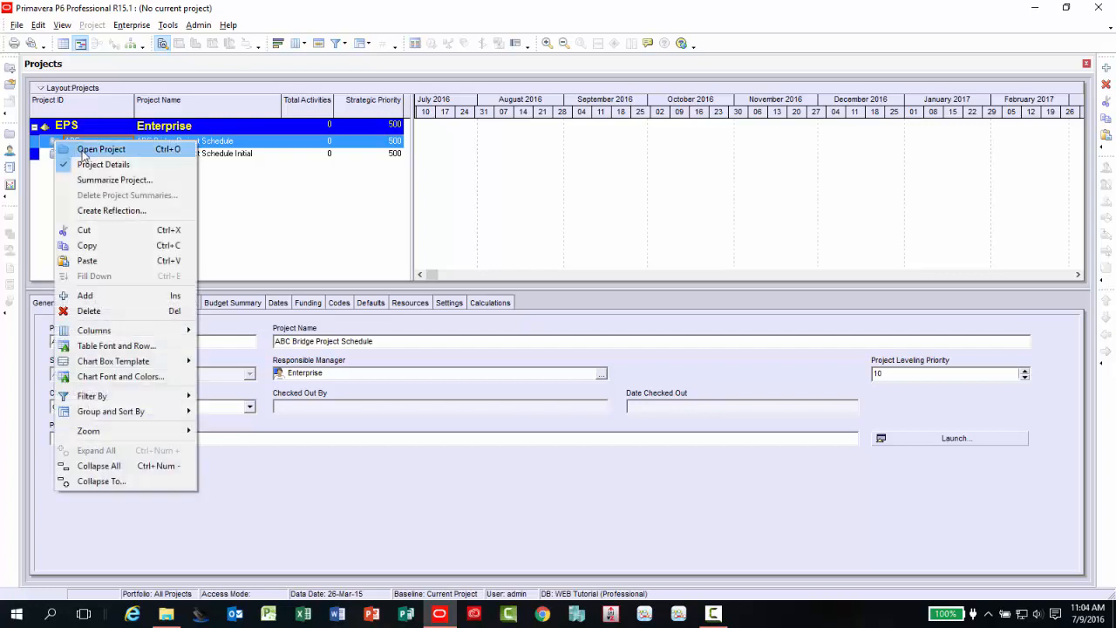
{"action": "left_click", "coordinate": [83, 150]}
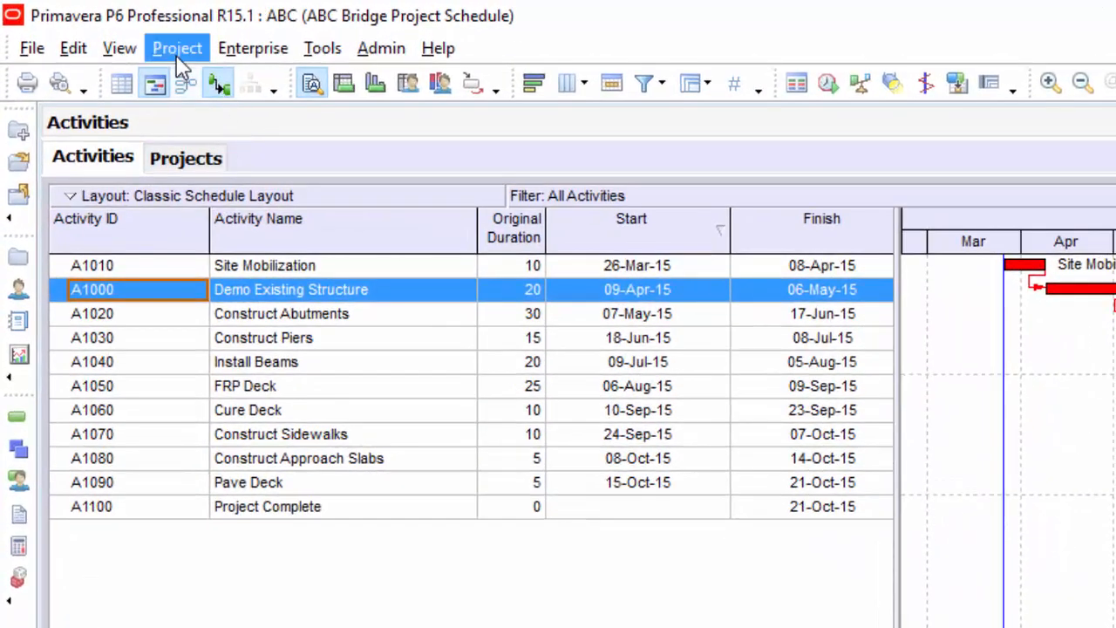
Step: Add a baseline to the ABC project by converting project ABC-1 into a new baseline of the current project
{"action": "left_click", "coordinate": [179, 50]}
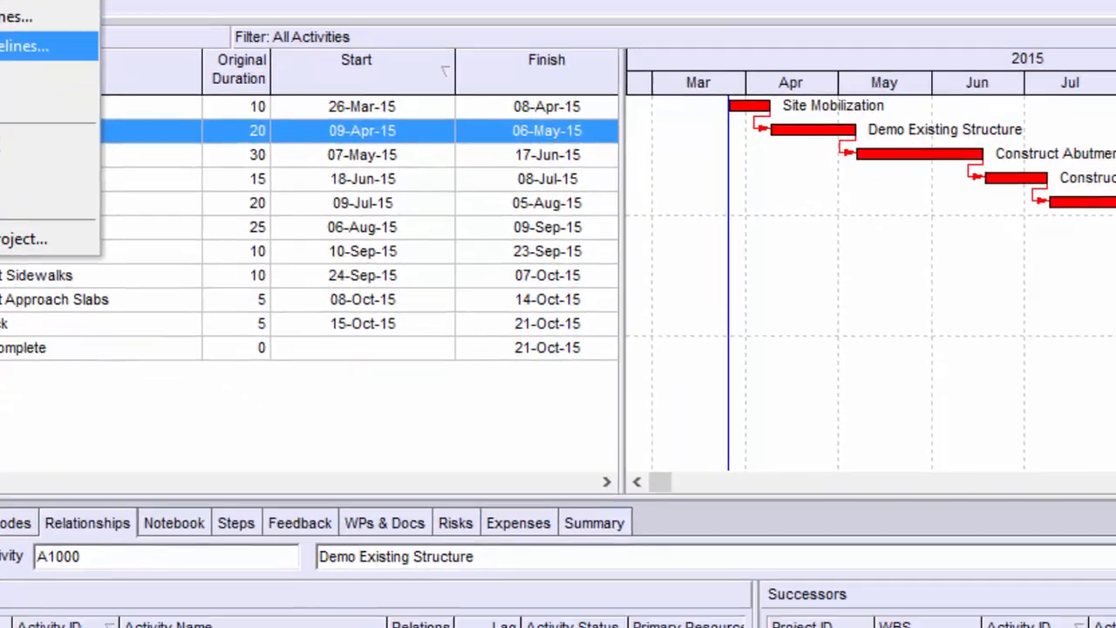
{"action": "left_click", "coordinate": [193, 194]}
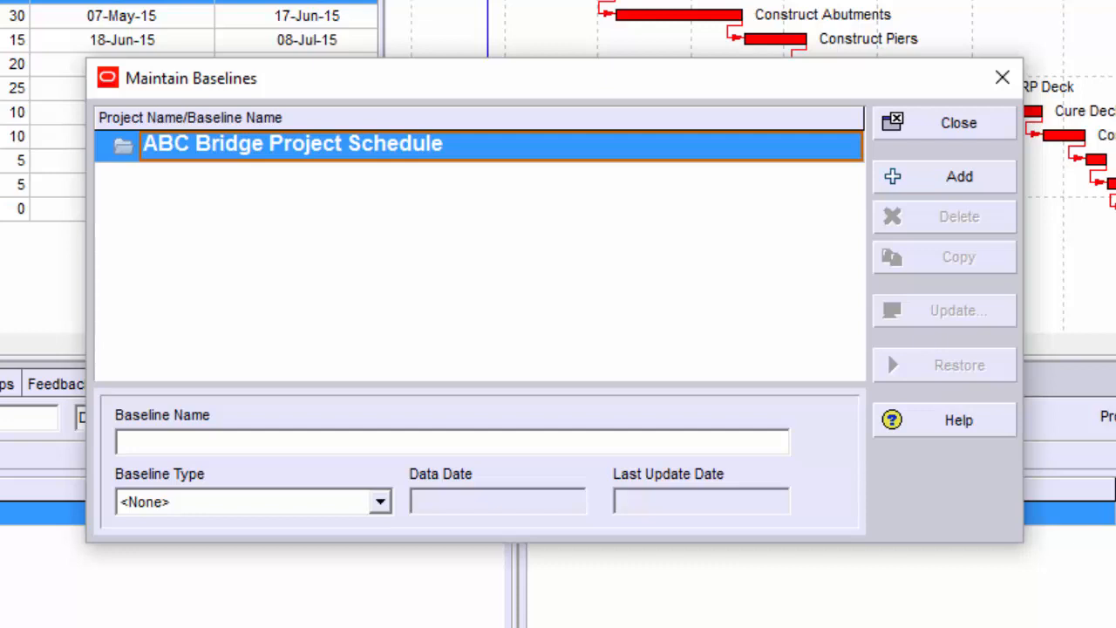
{"action": "left_click", "coordinate": [891, 177]}
{"action": "left_click", "coordinate": [483, 347]}
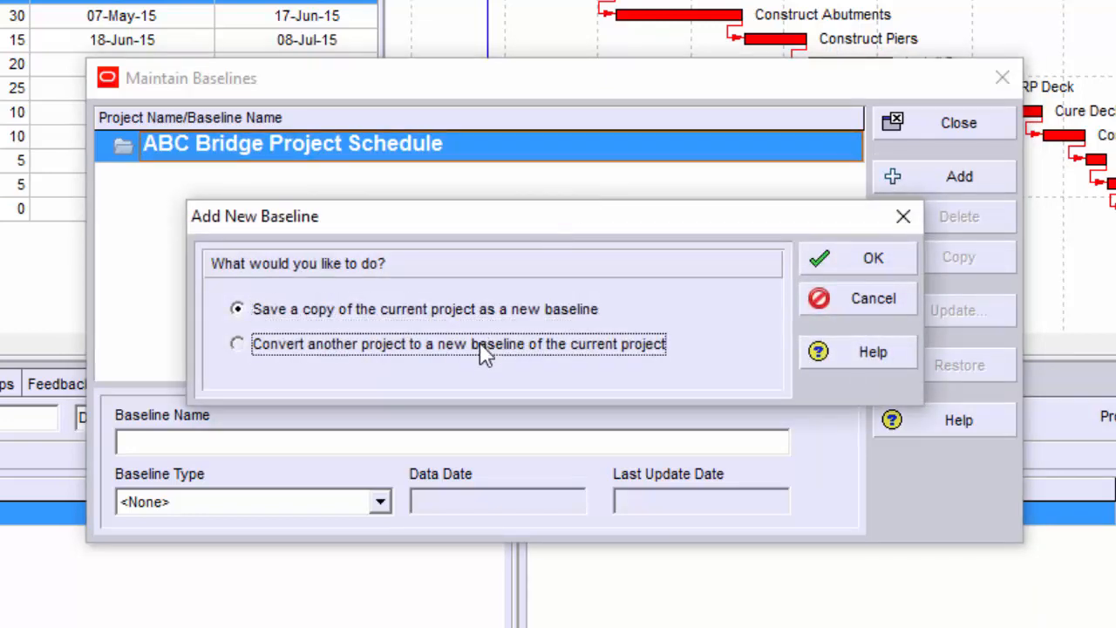
{"action": "left_click", "coordinate": [844, 262]}
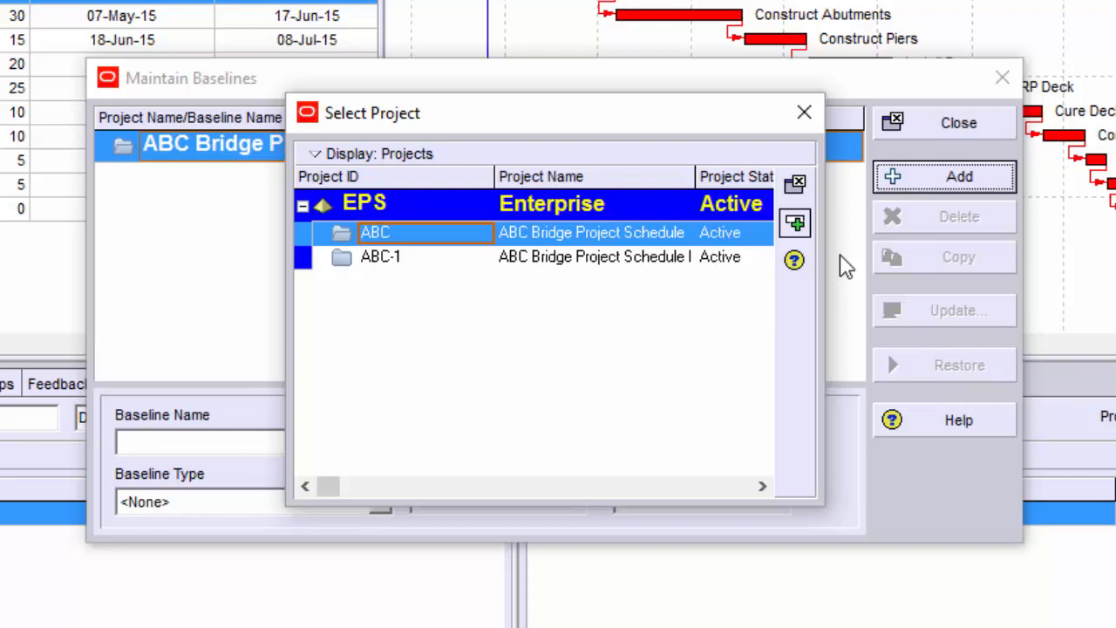
{"action": "left_click", "coordinate": [376, 263]}
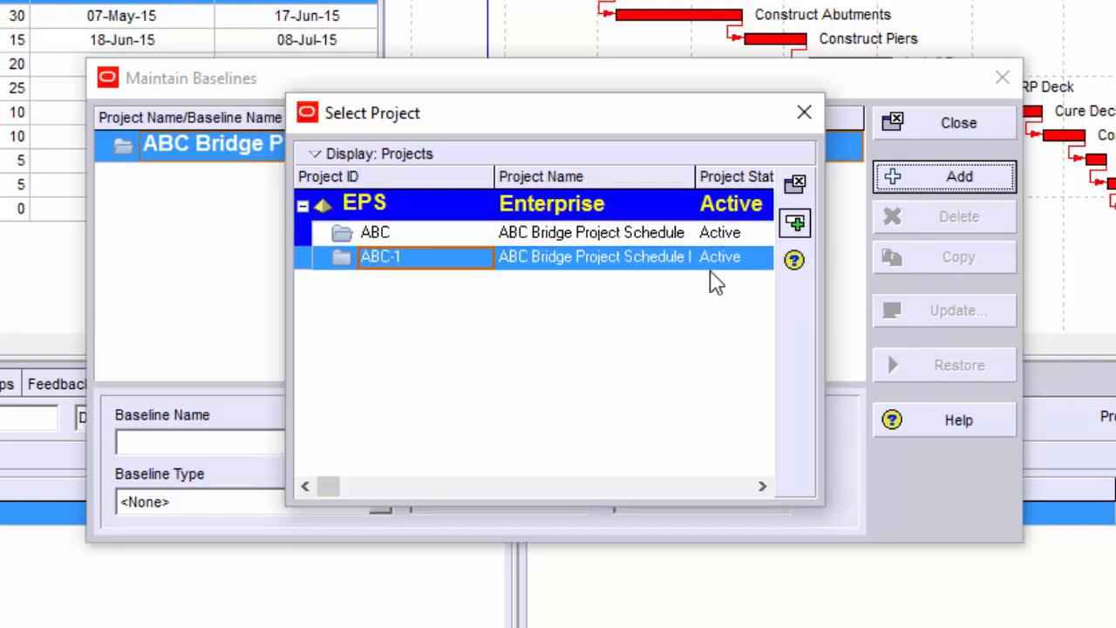
{"action": "left_click", "coordinate": [792, 226]}
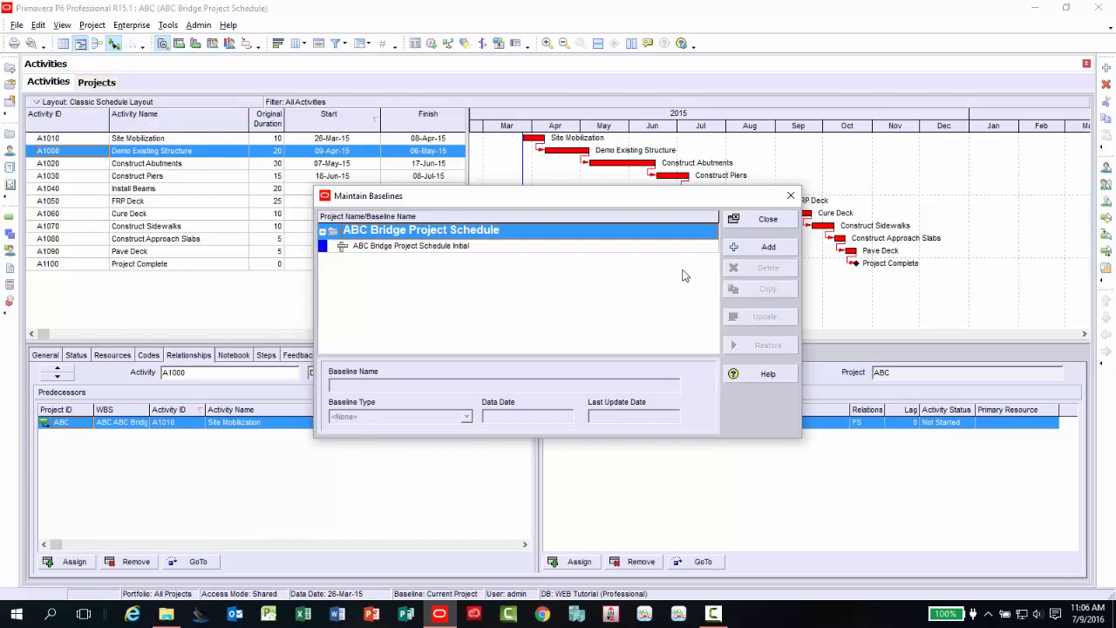
{"action": "left_click", "coordinate": [775, 221]}
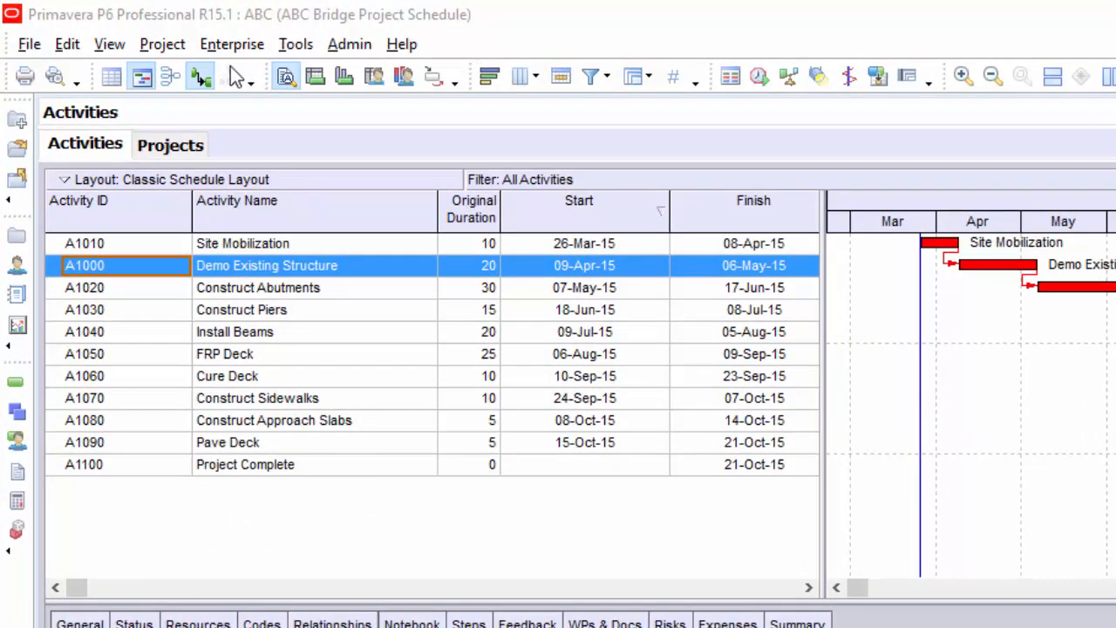
Step: Assign "ABC Bridge Project Schedule Initial" as the project baseline of ABC and go back to the Projects view
{"action": "left_click", "coordinate": [165, 50]}
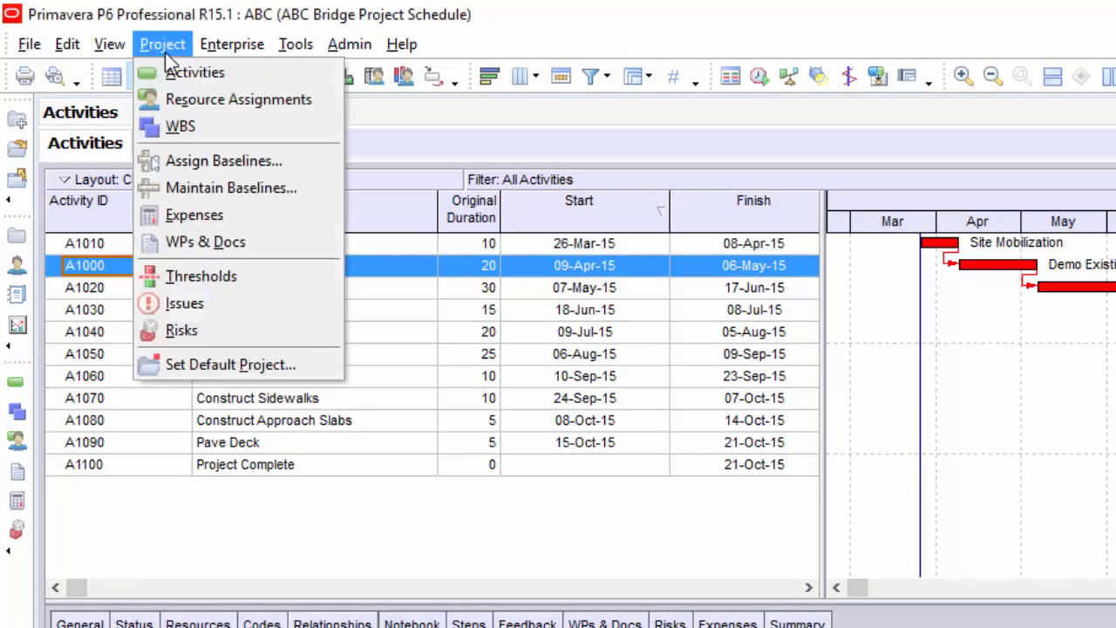
{"action": "left_click", "coordinate": [186, 161]}
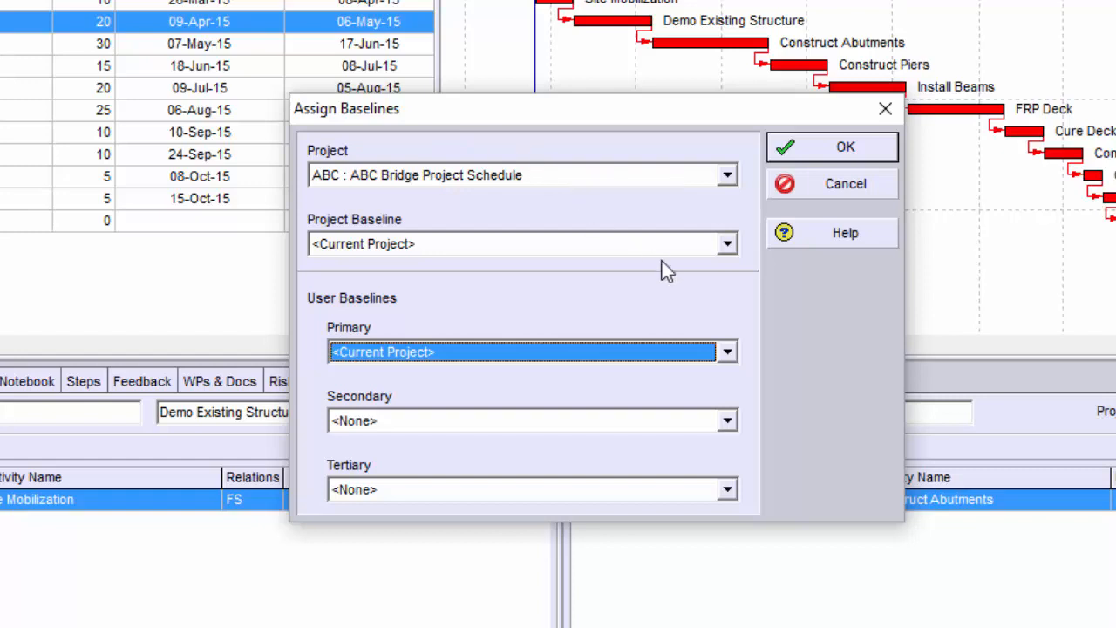
{"action": "left_click", "coordinate": [729, 246]}
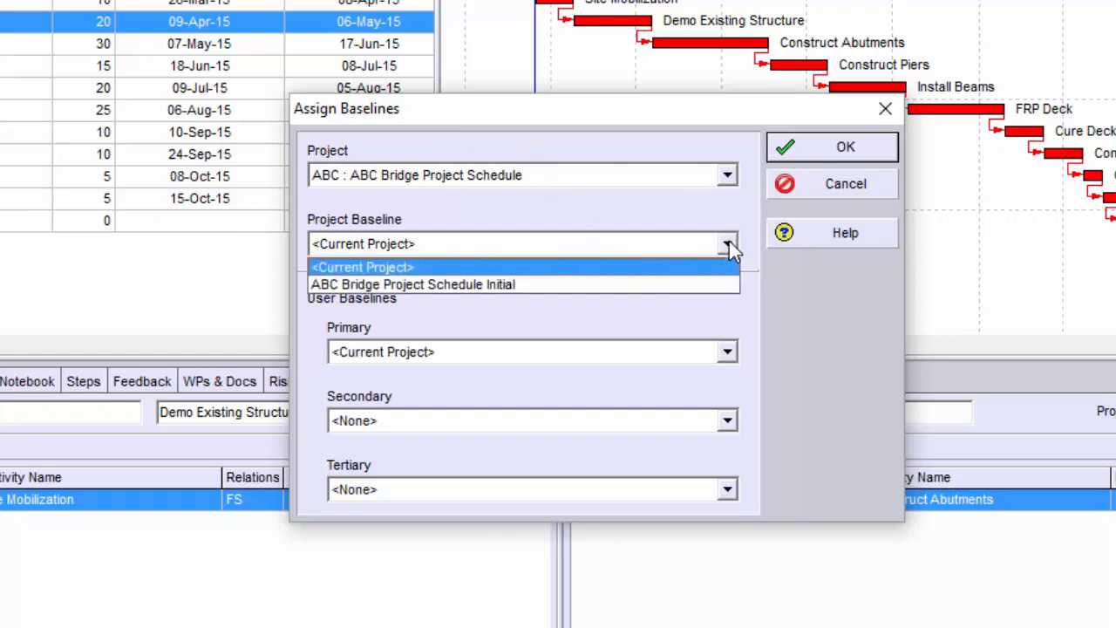
{"action": "left_click", "coordinate": [711, 285]}
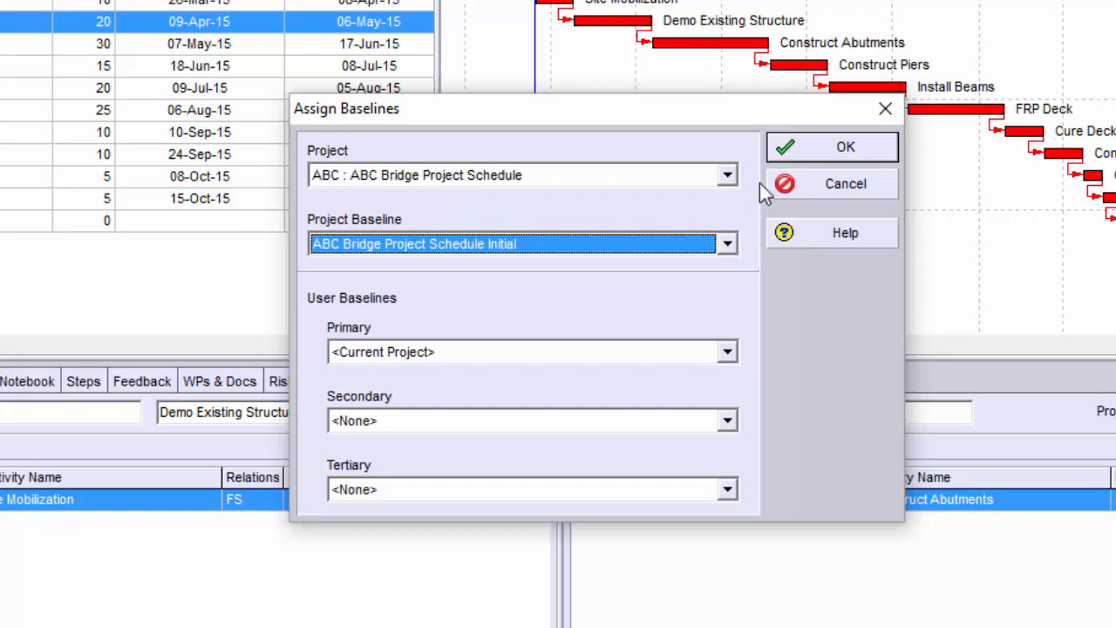
{"action": "left_click", "coordinate": [805, 150]}
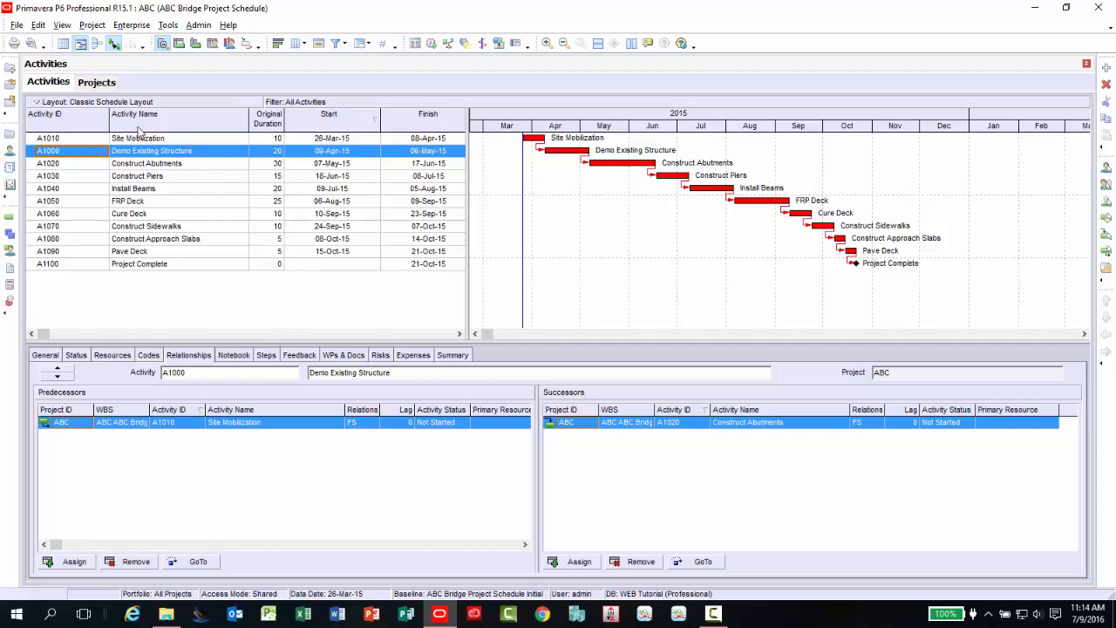
{"action": "left_click", "coordinate": [97, 84]}
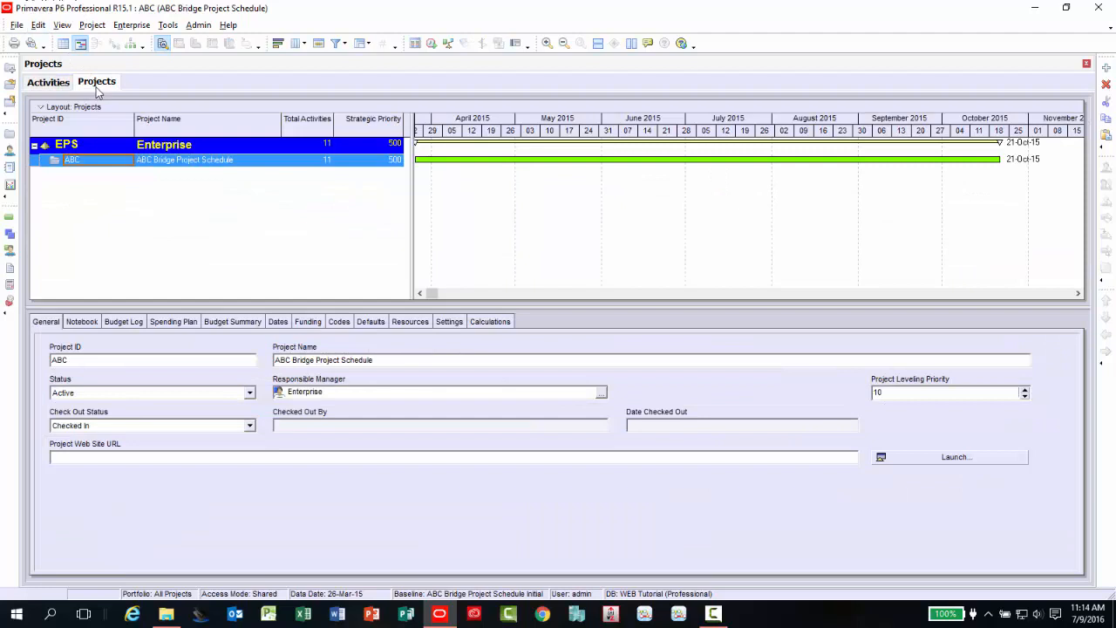